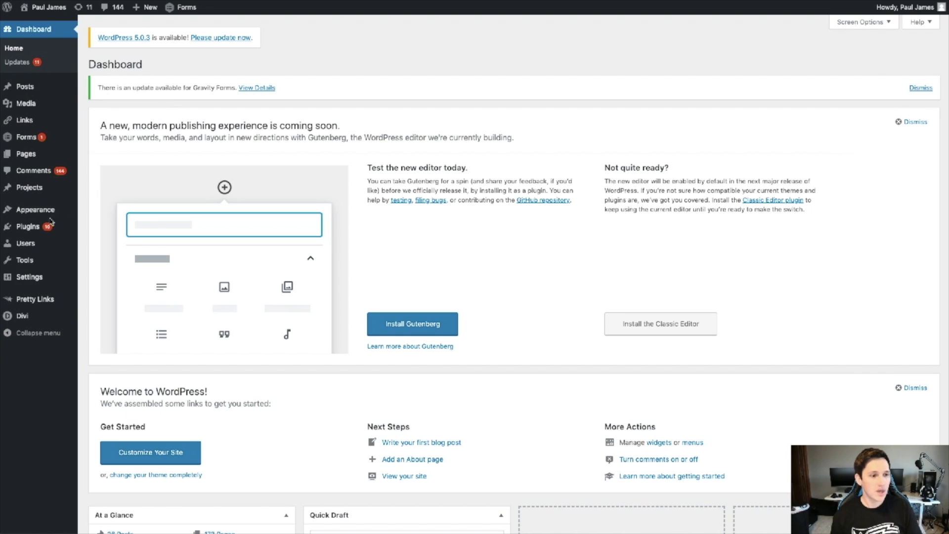
Step: Search the plugin directory for Smush, then install and activate Smush Image Compression and Optimization
mouse_move(38, 232)
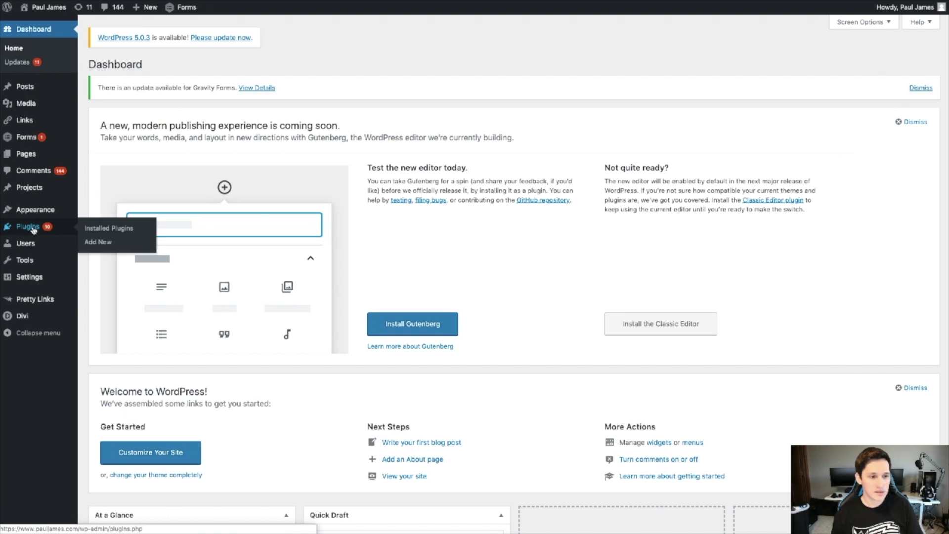
click(97, 242)
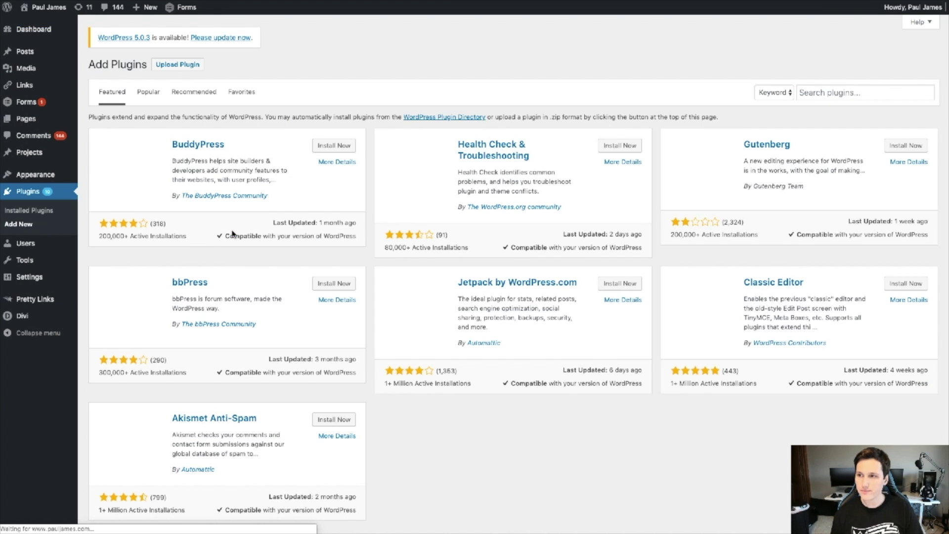
click(815, 93)
text(wp smu)
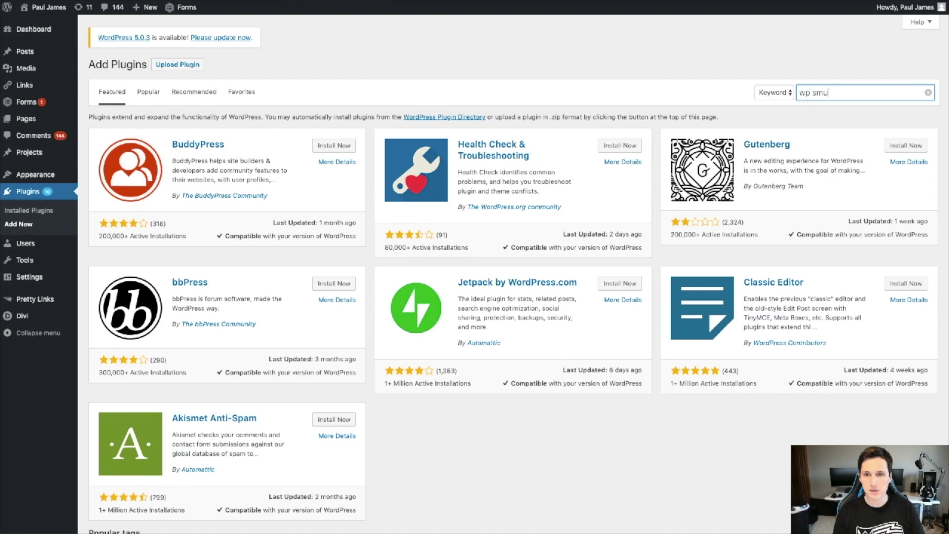
text(hh)
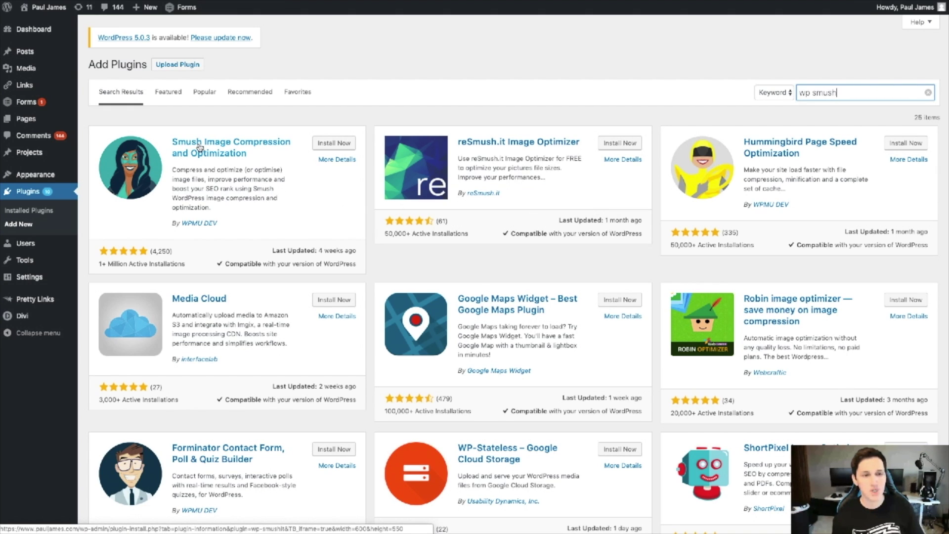
click(336, 146)
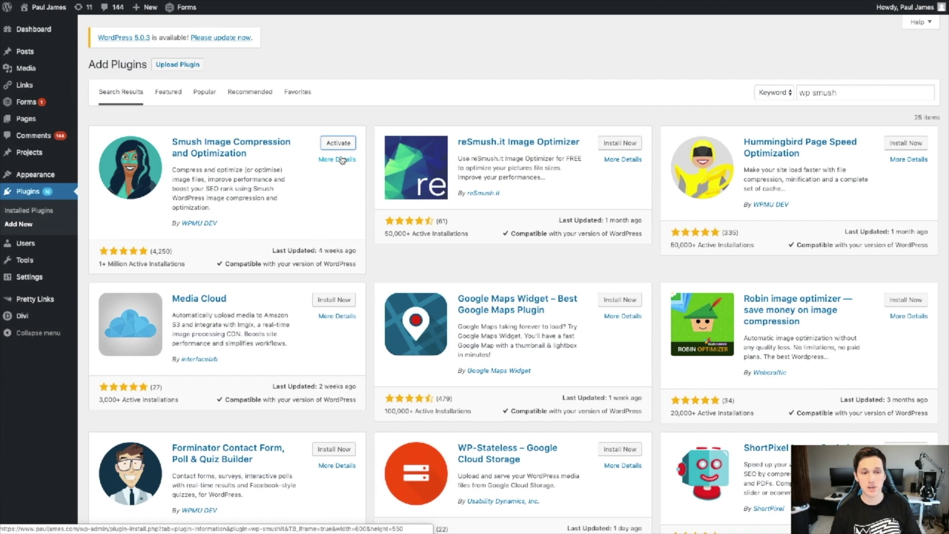
click(344, 143)
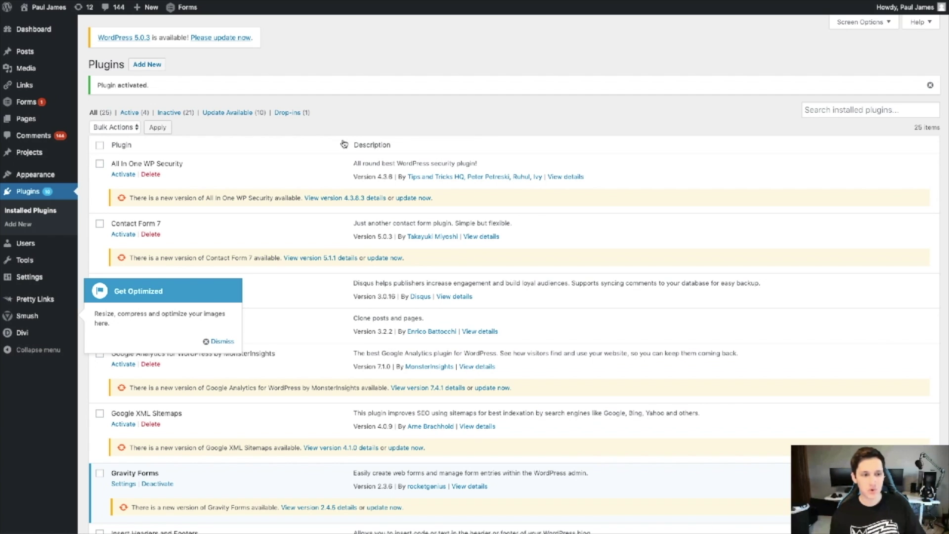
Step: Dismiss the Get Optimized tip, skip Smush's Quick Setup wizard, and go to Media > Library
click(219, 343)
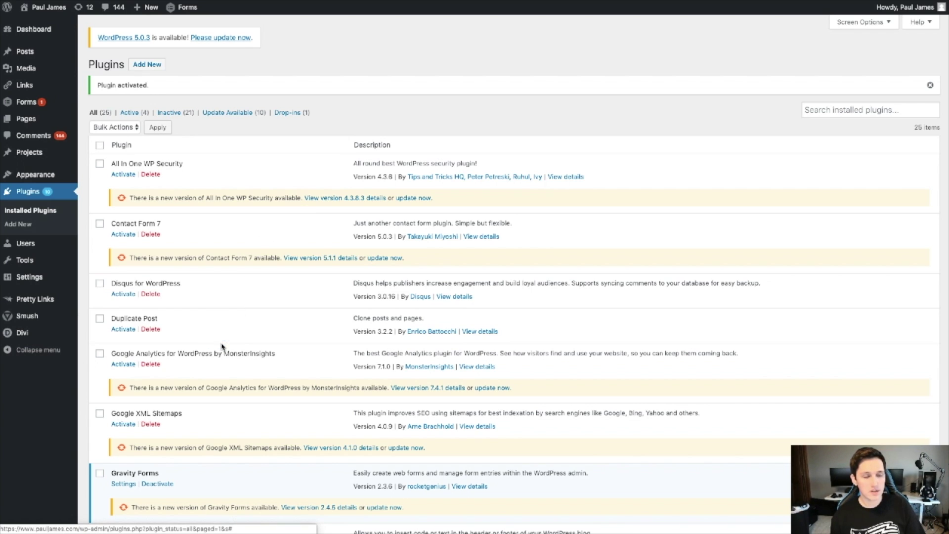
click(36, 317)
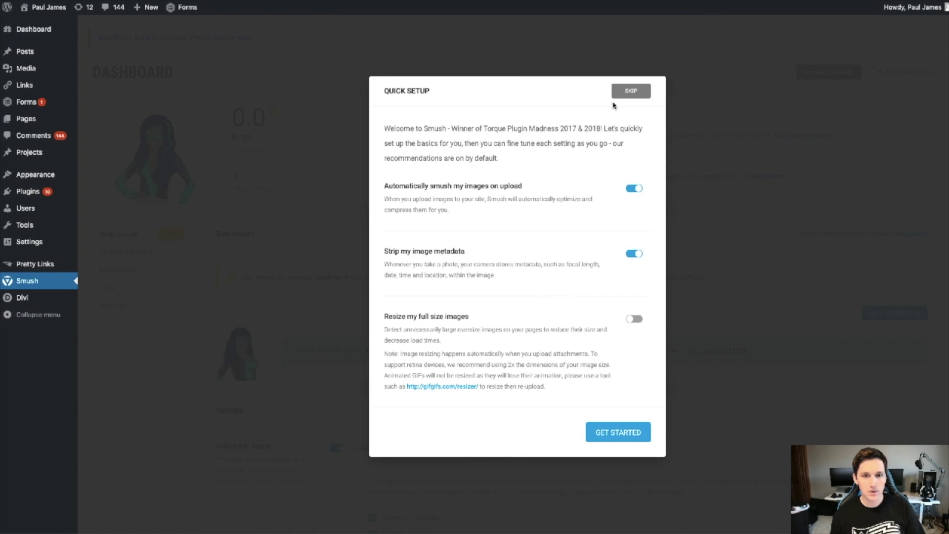
click(631, 91)
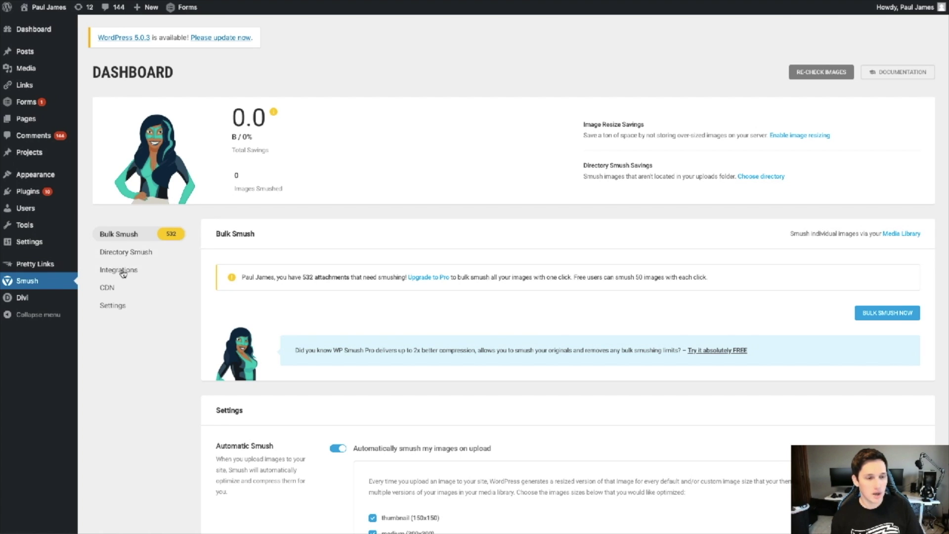
click(105, 70)
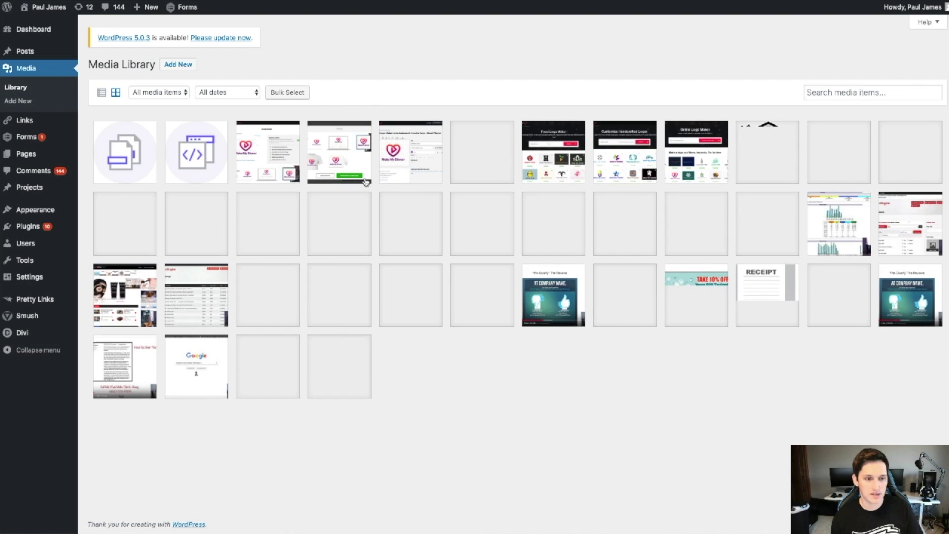
Step: Smush the coding-icon_8 image from its Media Library details view
click(182, 154)
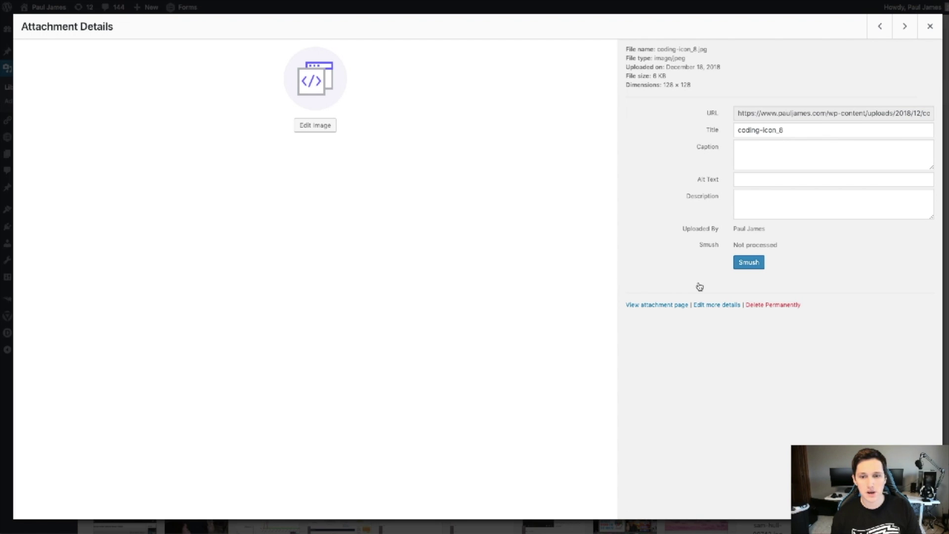
click(748, 264)
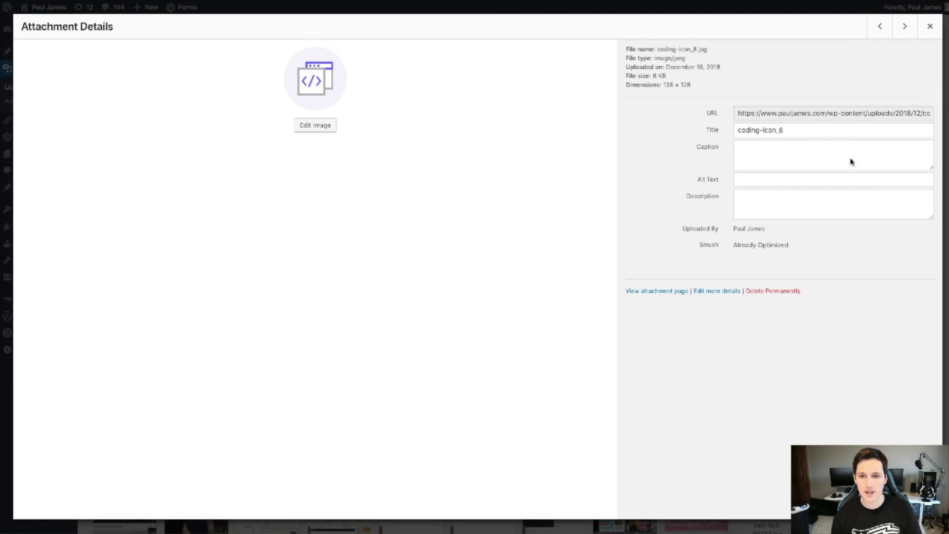
click(930, 27)
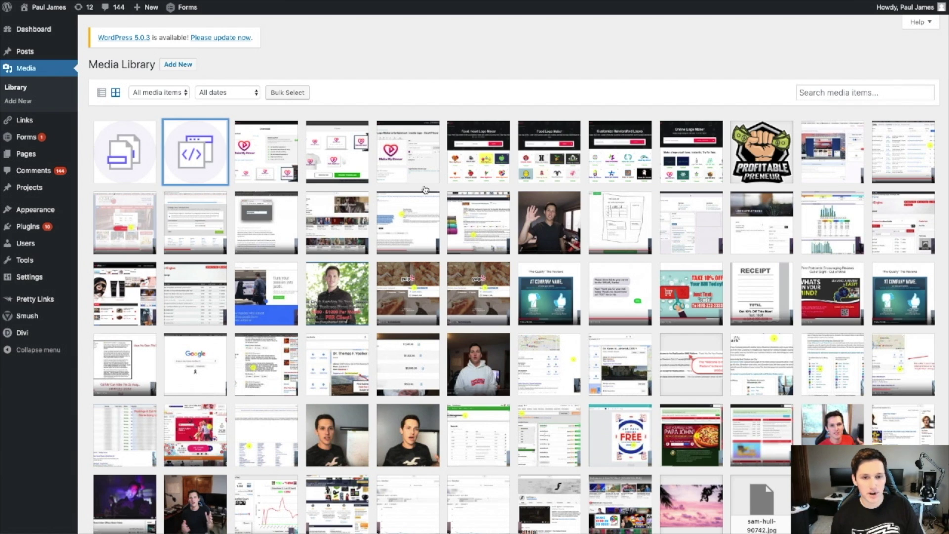
Step: Smush the tutorial.jpg image, saving 5.5 KB (5.8%) across 3 images
click(338, 279)
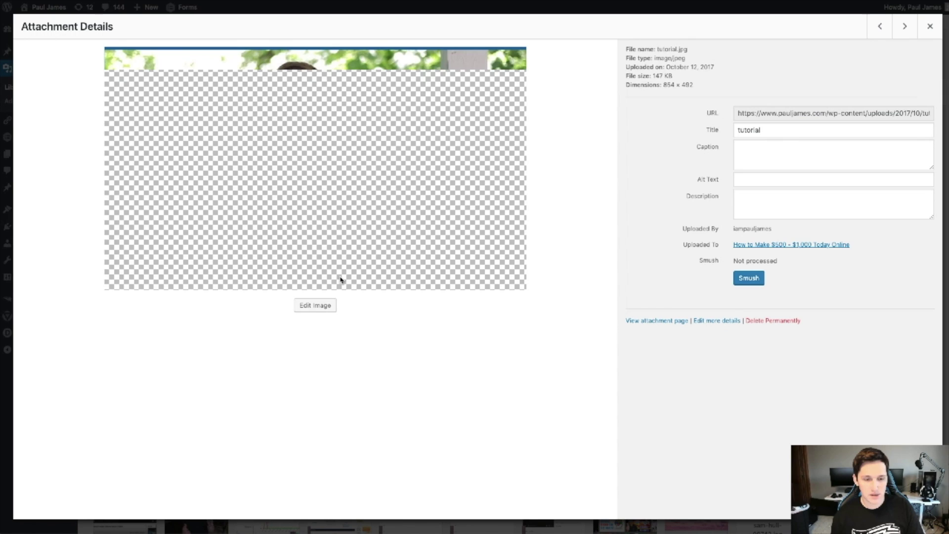
click(757, 279)
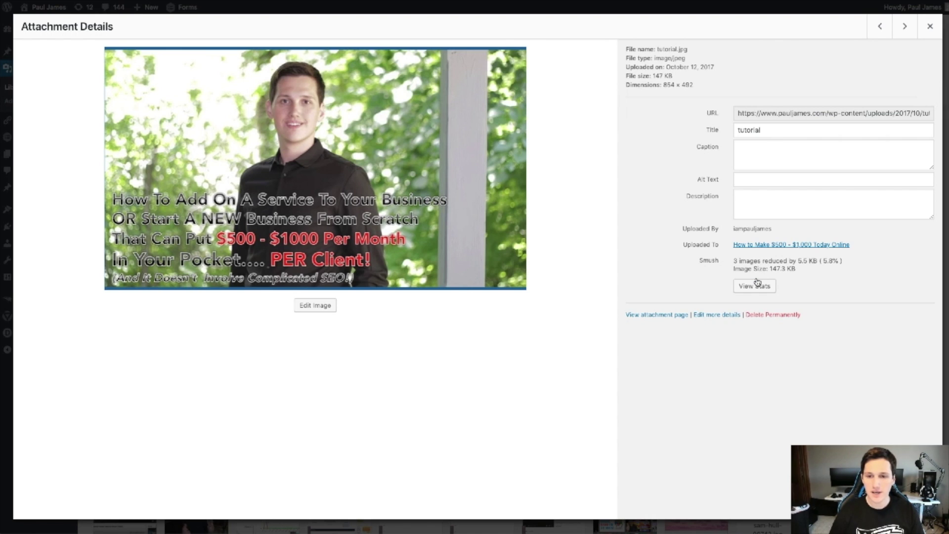
click(929, 27)
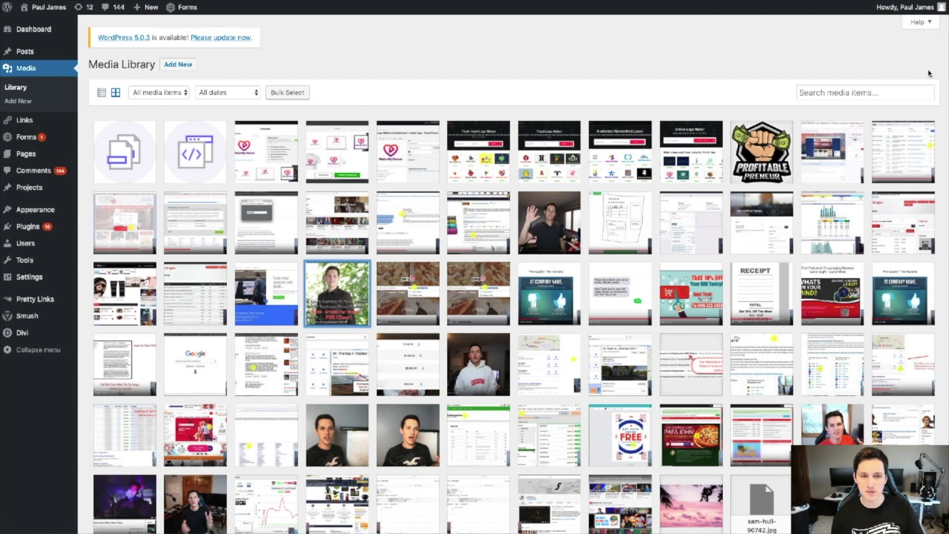
mouse_move(35, 225)
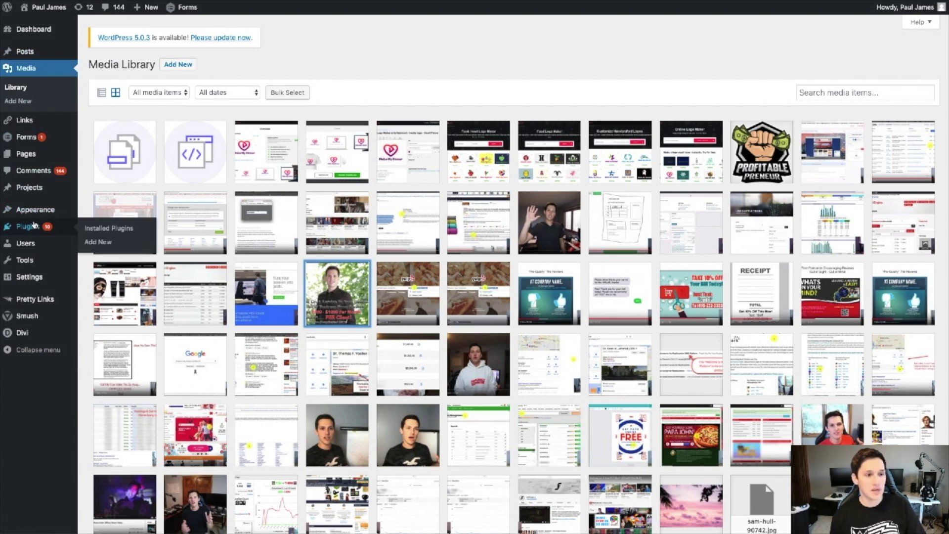
Step: Search the plugin directory for 'autoptimize', then install and activate Autoptimize
click(102, 241)
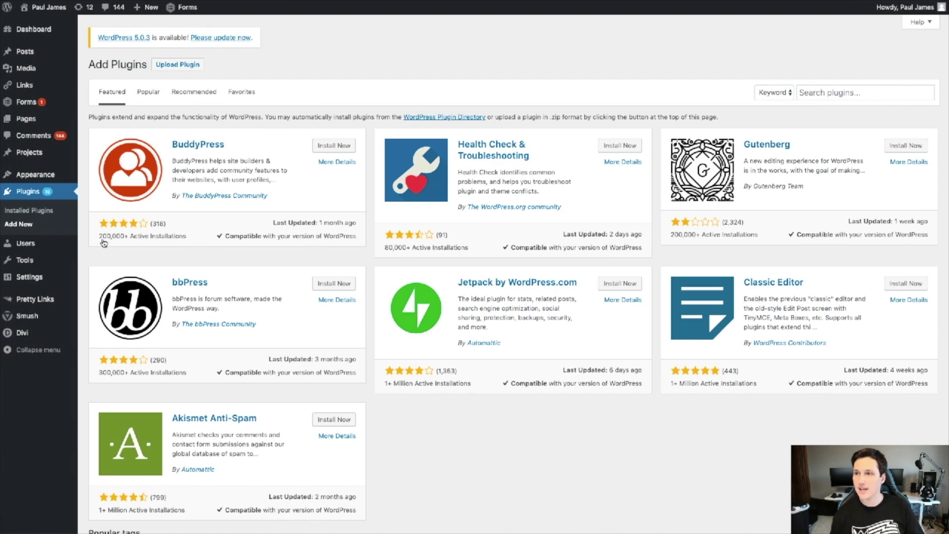
click(854, 93)
text(autoptimize)
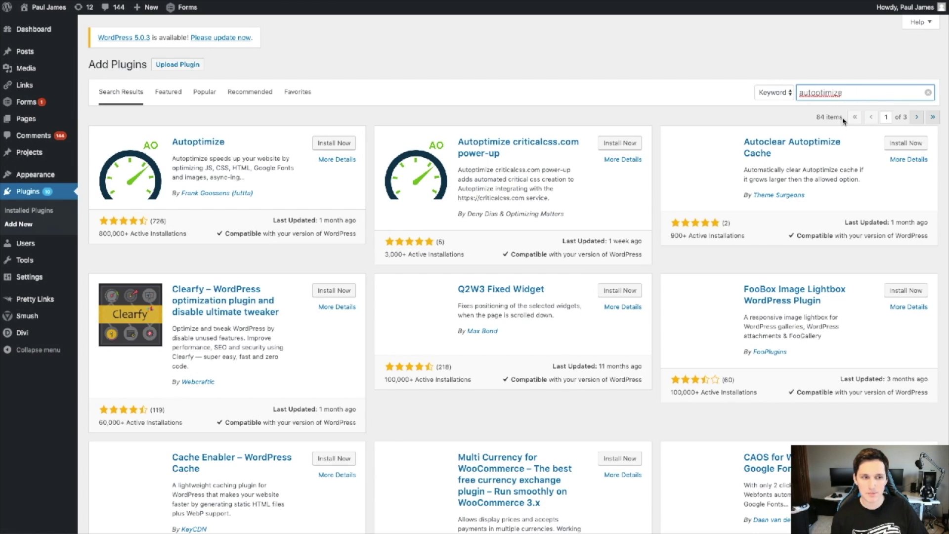
click(327, 143)
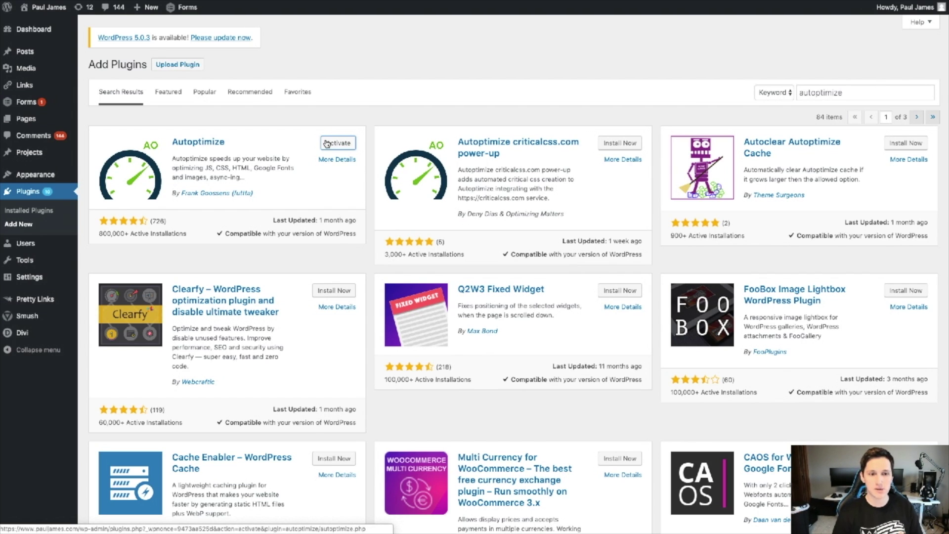
click(327, 144)
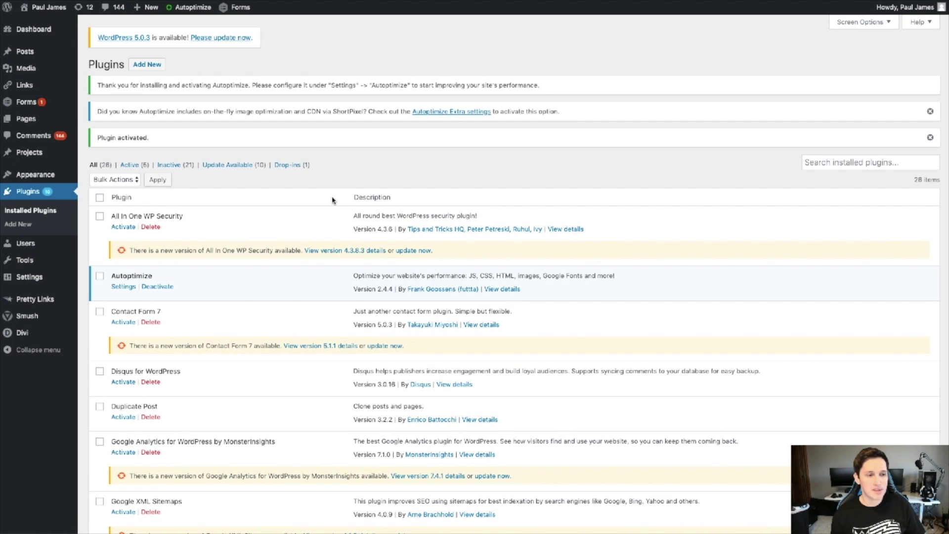
Step: Scroll the Installed Plugins list to confirm Autoptimize shows as active
scroll(260, 283, down, 4)
scroll(238, 273, down, 1)
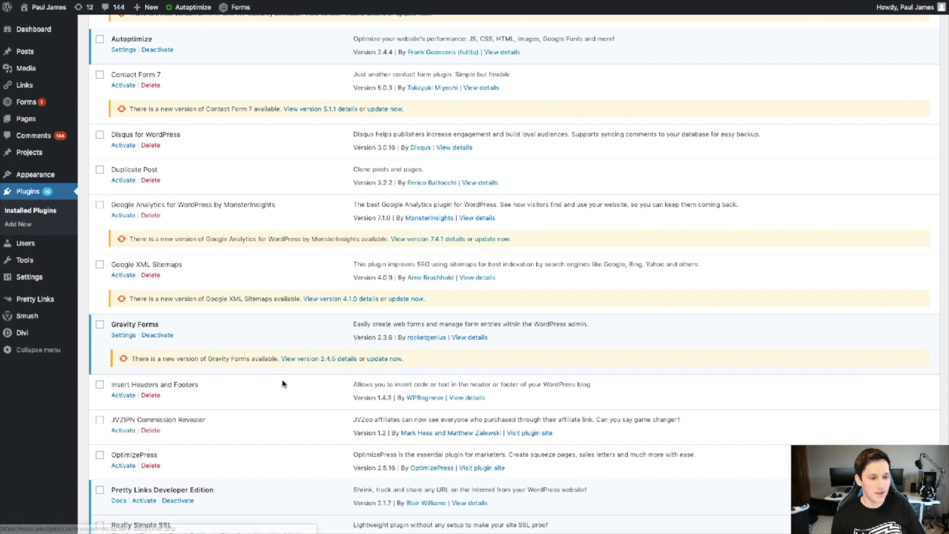
scroll(282, 383, down, 10)
scroll(339, 384, up, 6)
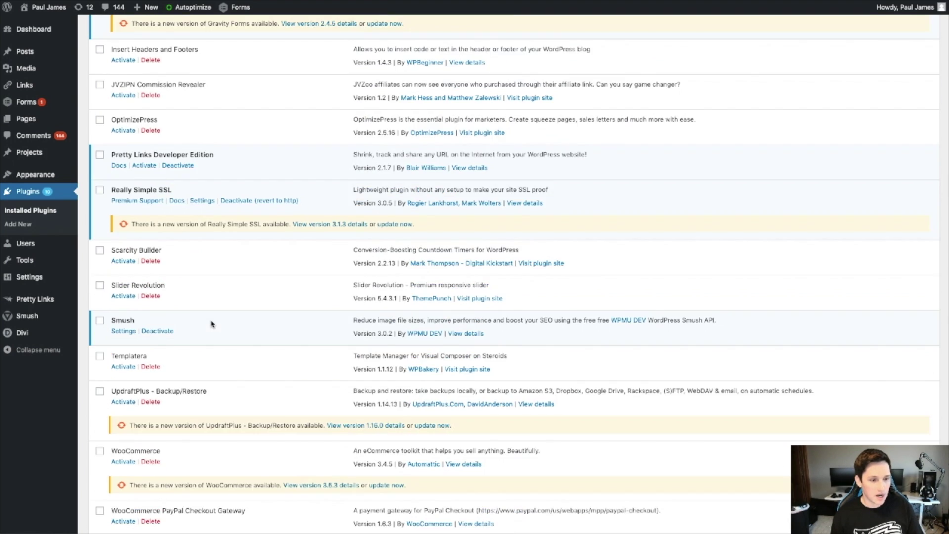
scroll(211, 324, up, 12)
Step: Enable Optimize HTML, JavaScript and CSS Code in Autoptimize settings and save the changes
click(128, 287)
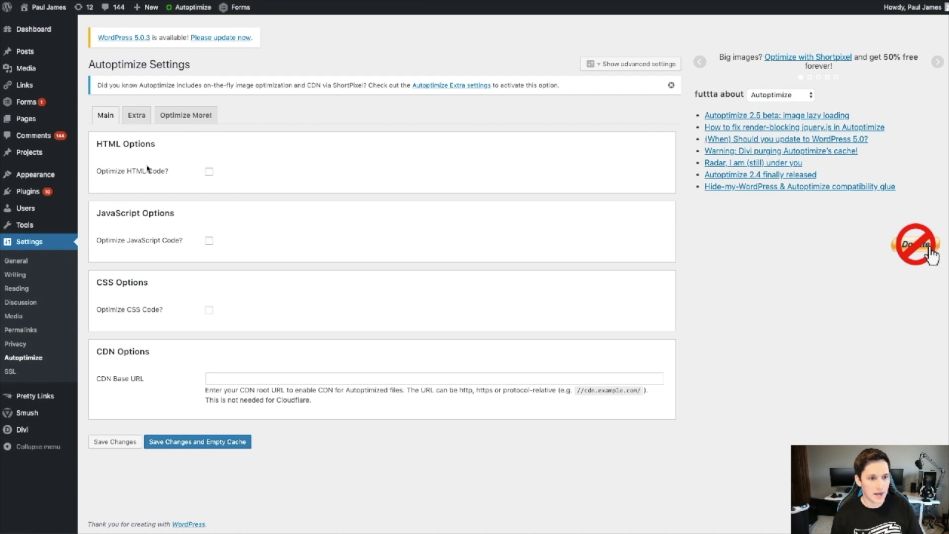
click(209, 172)
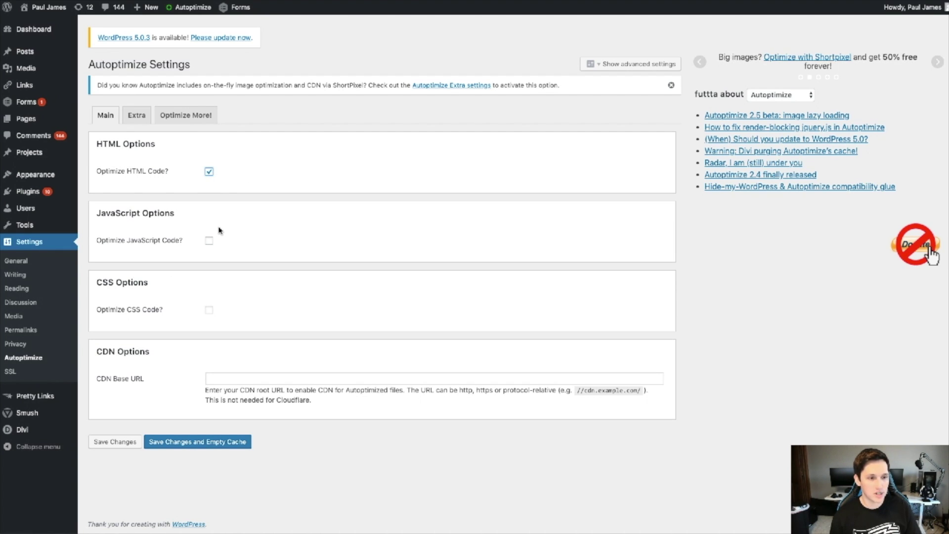
click(209, 241)
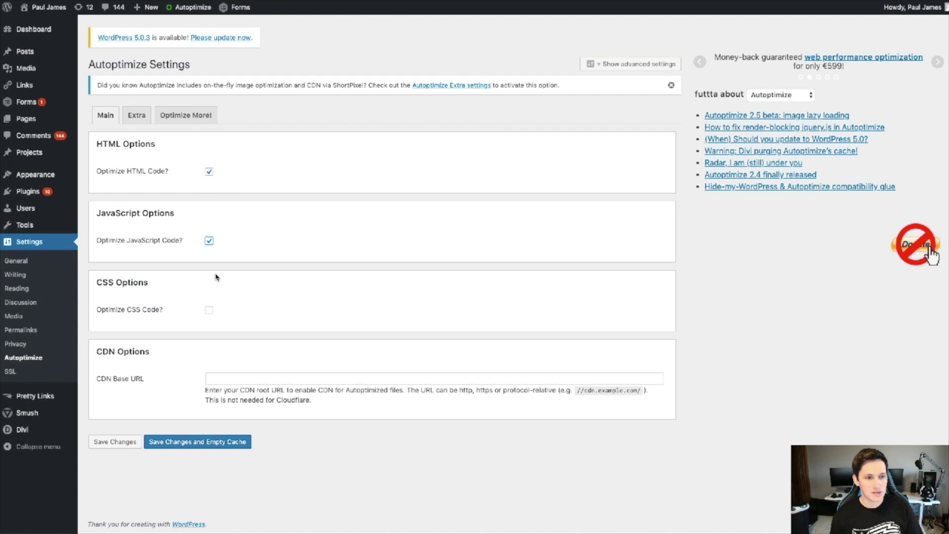
click(209, 310)
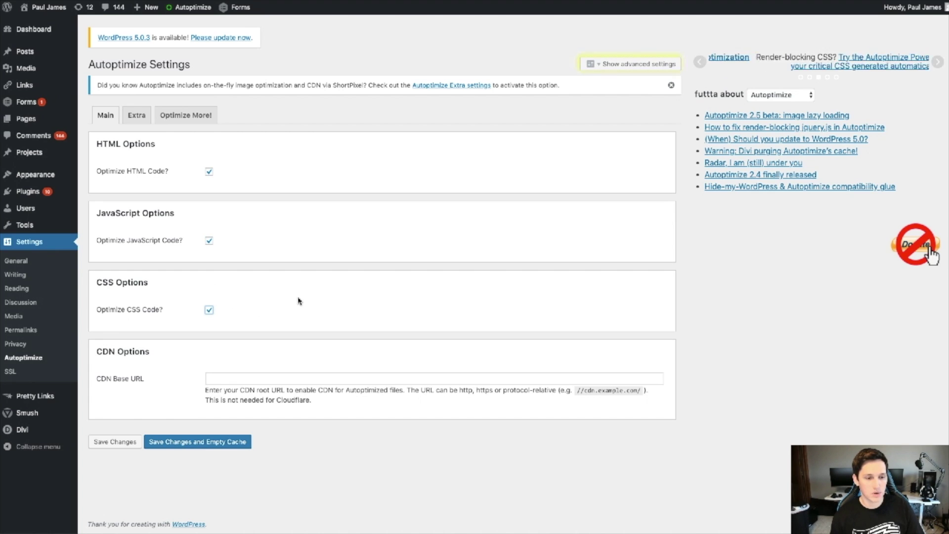
click(114, 445)
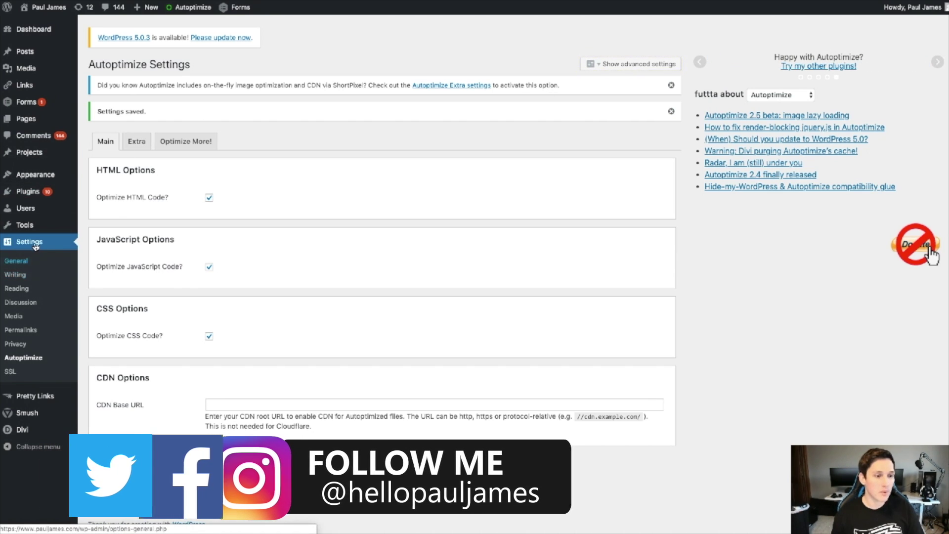
mouse_move(31, 193)
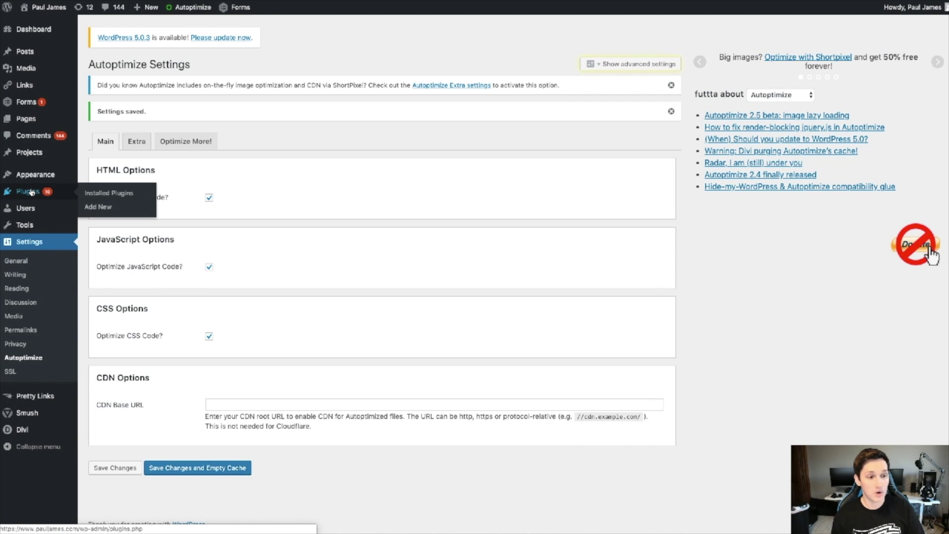
Step: Search the plugin directory for 'w3 total cache', then install and activate W3 Total Cache
click(105, 205)
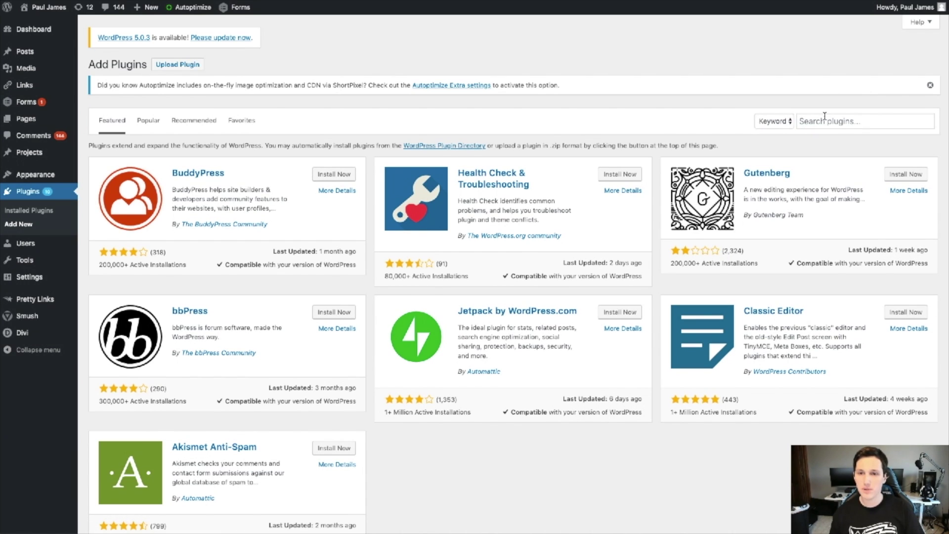
click(824, 120)
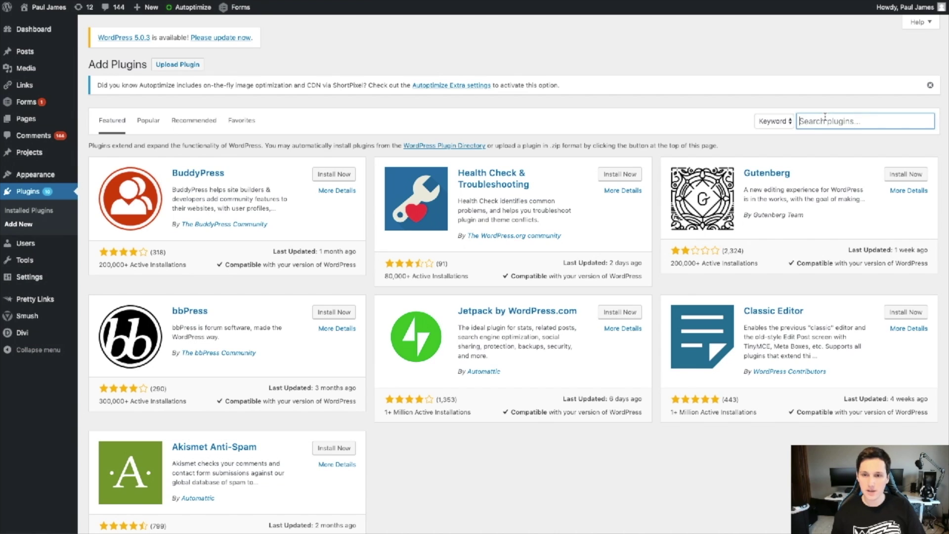
text(w3 total ca)
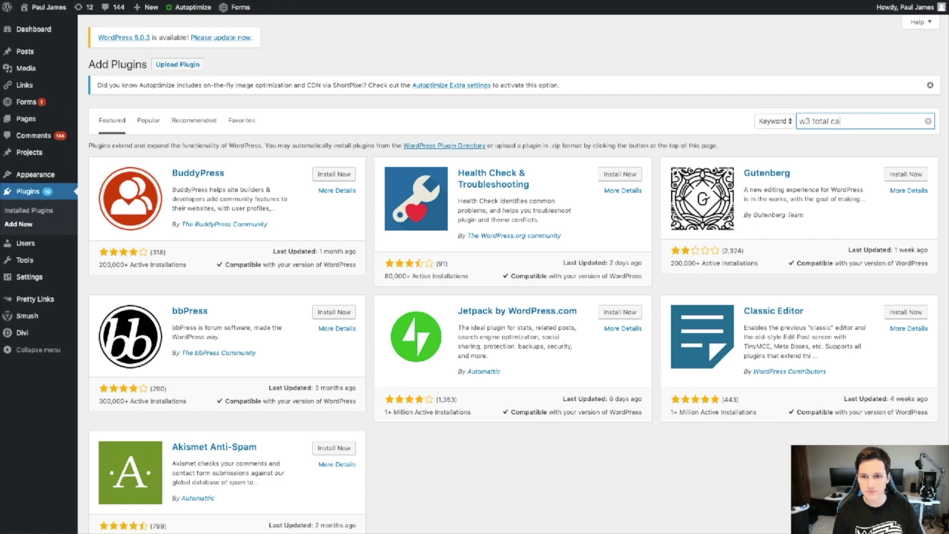
text(che)
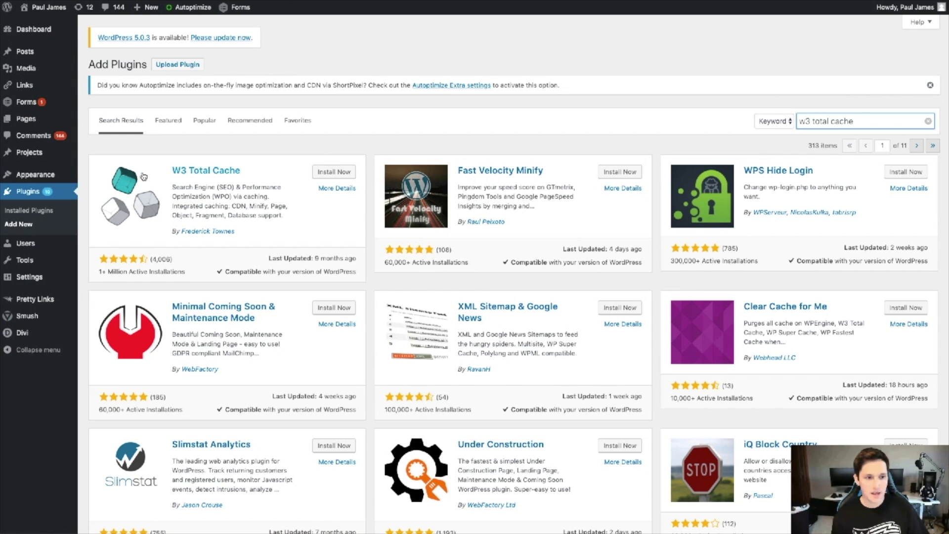
click(344, 174)
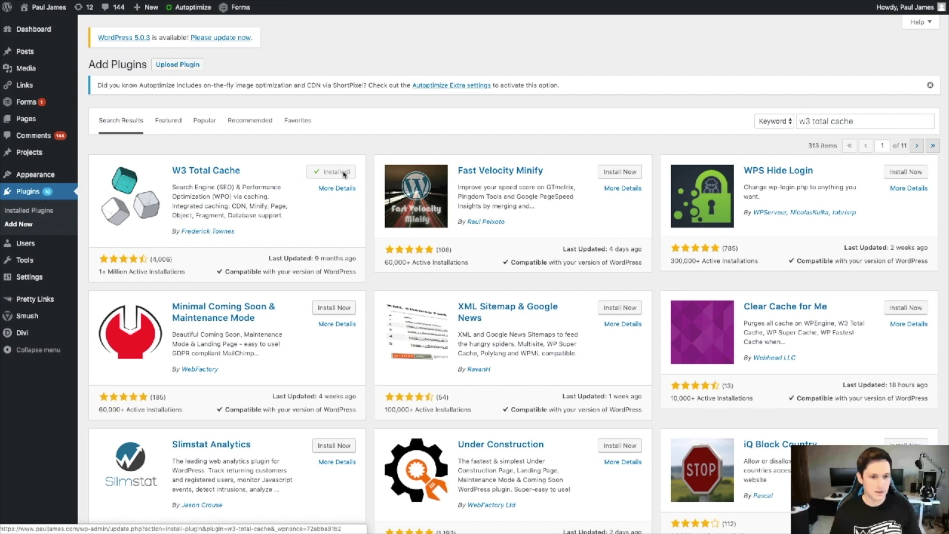
click(344, 173)
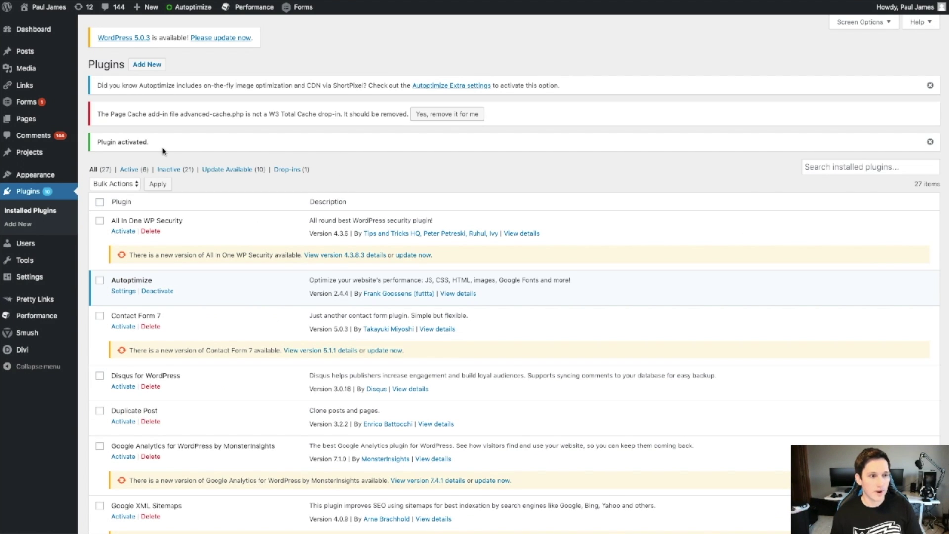
Step: In Performance > General Settings, enable Page Cache (Disk: Enhanced) and save all settings
mouse_move(36, 320)
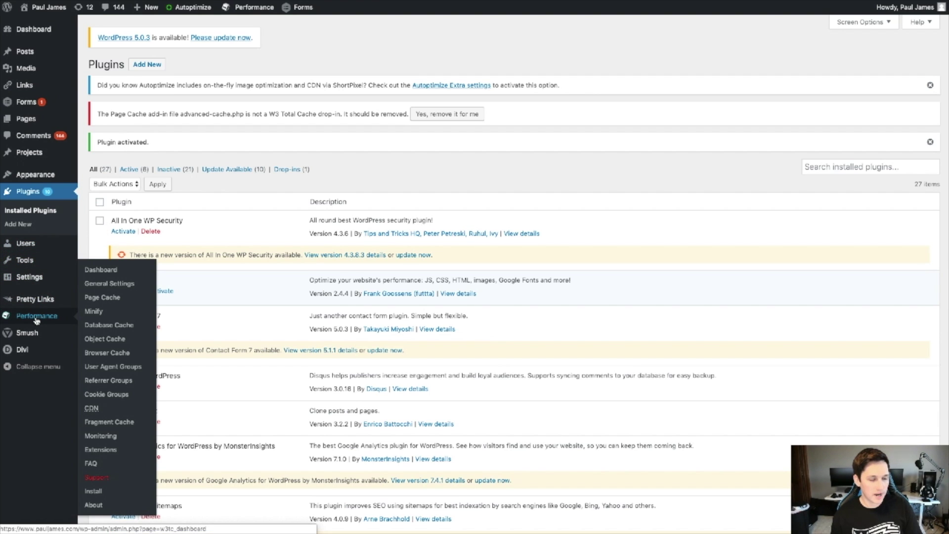
click(110, 283)
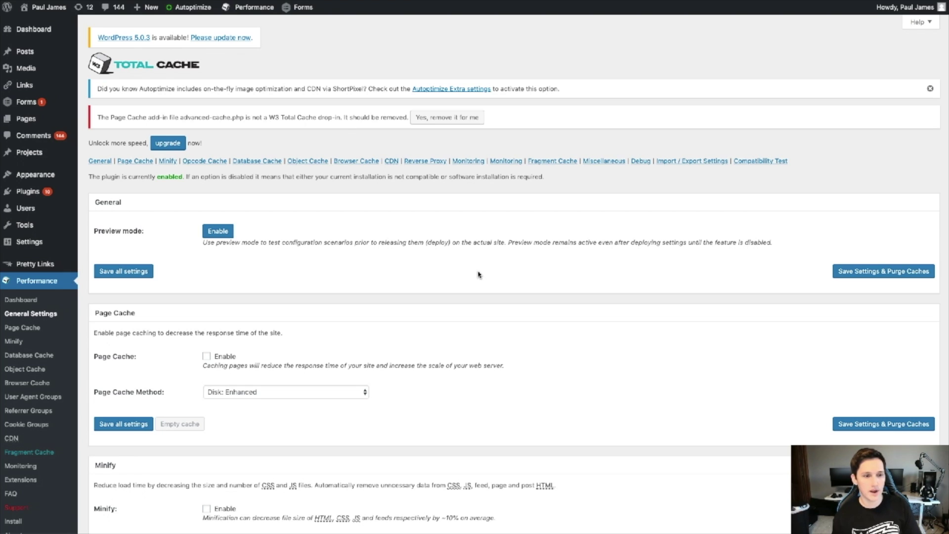
click(206, 356)
click(129, 424)
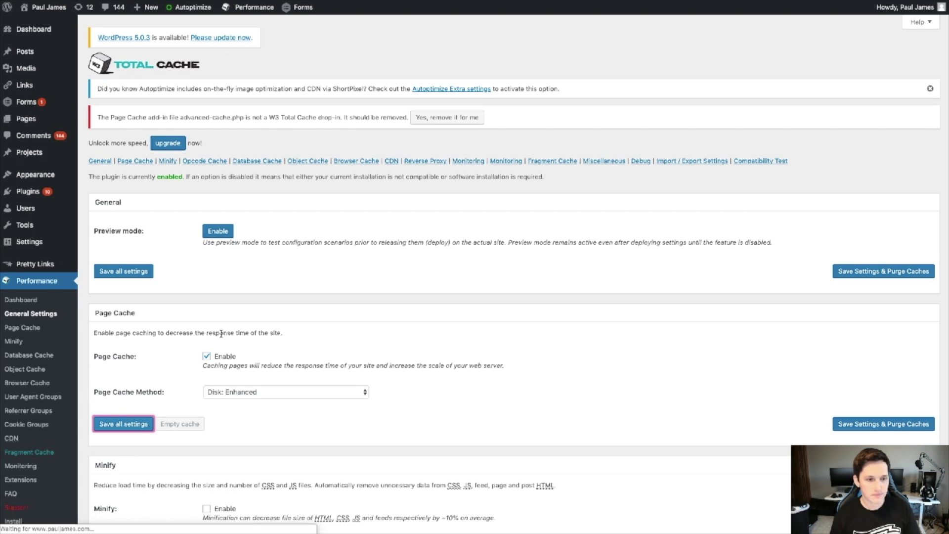